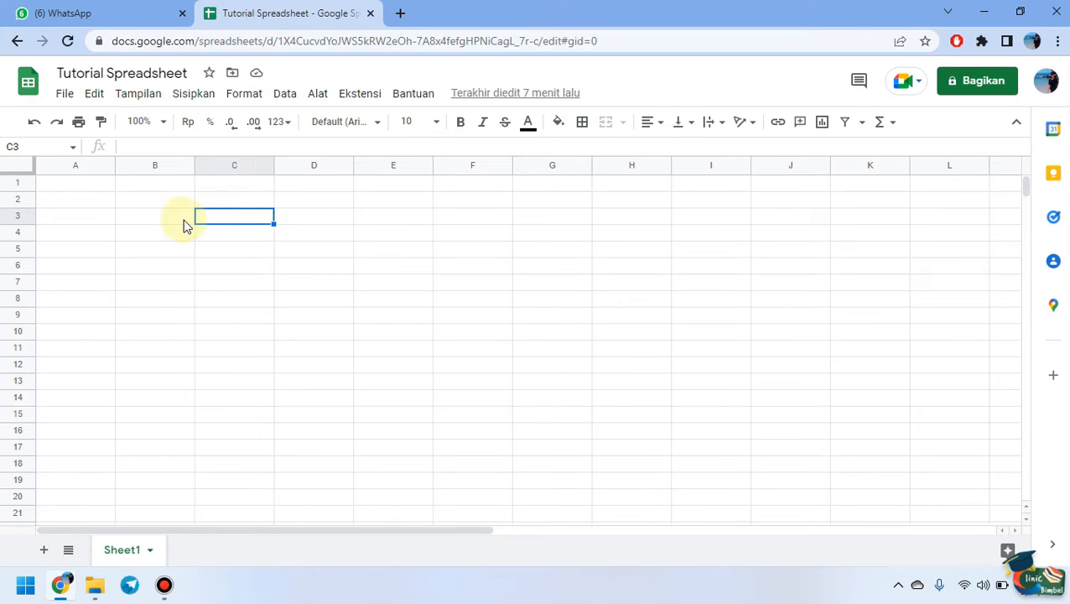
# - Enter the addition formula =3+4 in cell B3 and check the cell's stored formula
pyautogui.click(185, 222)
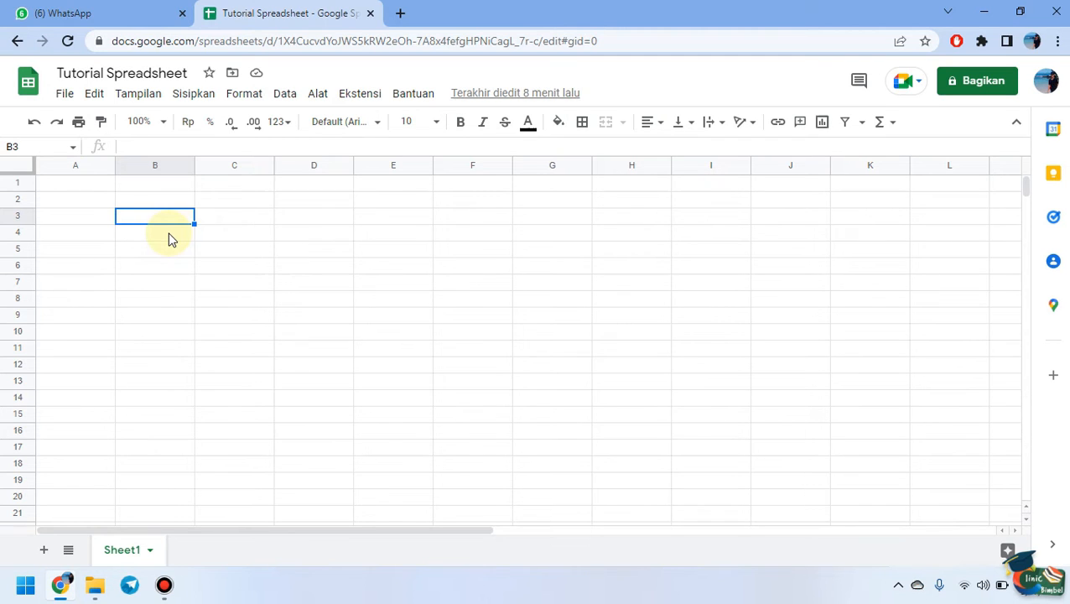
pyautogui.write('=')
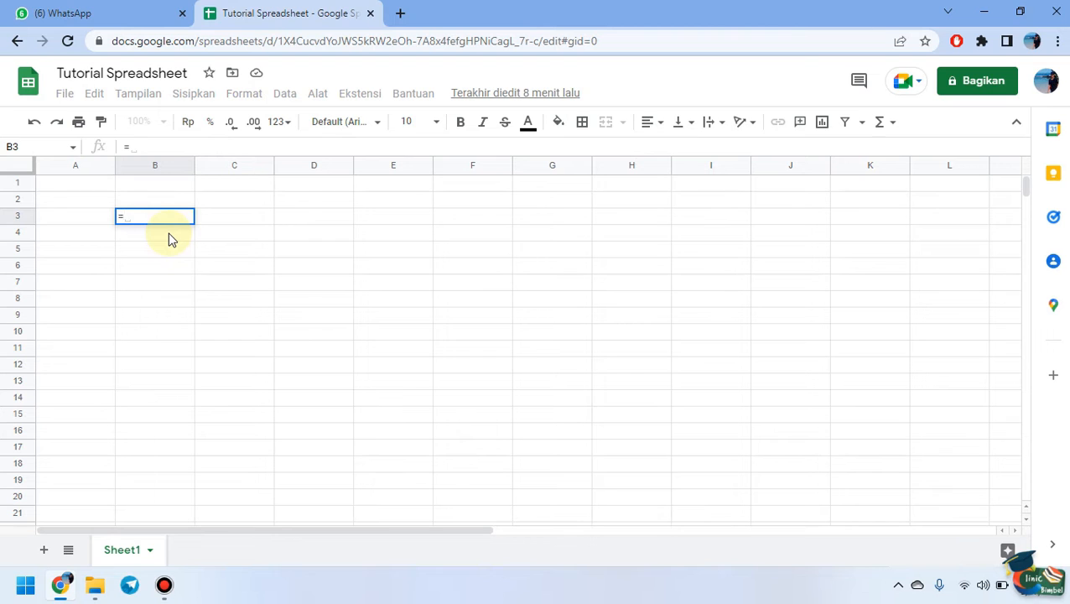
pyautogui.write('3+4')
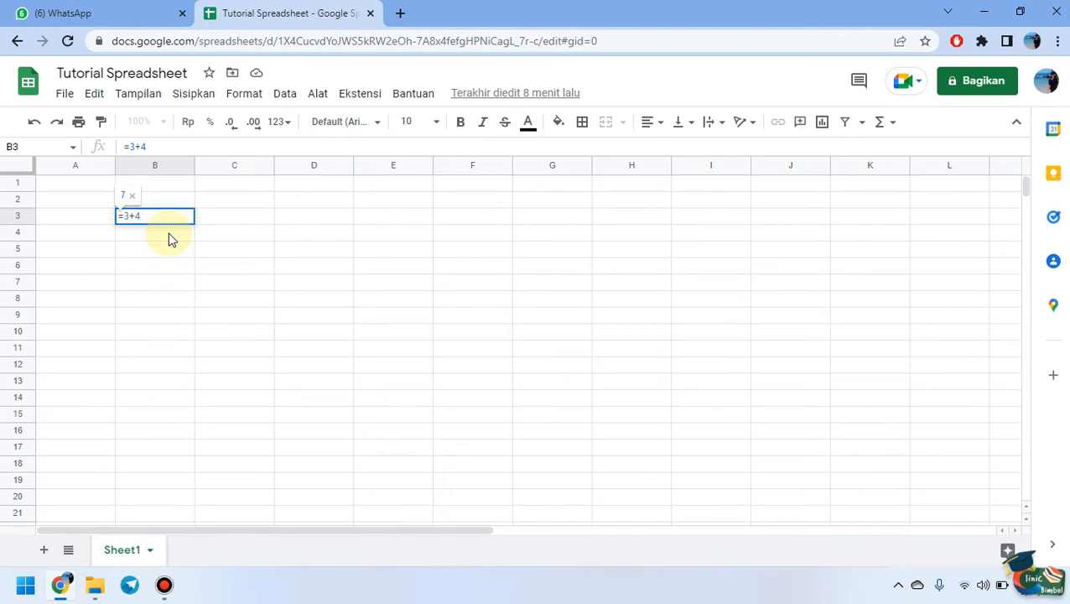
pyautogui.press('Return')
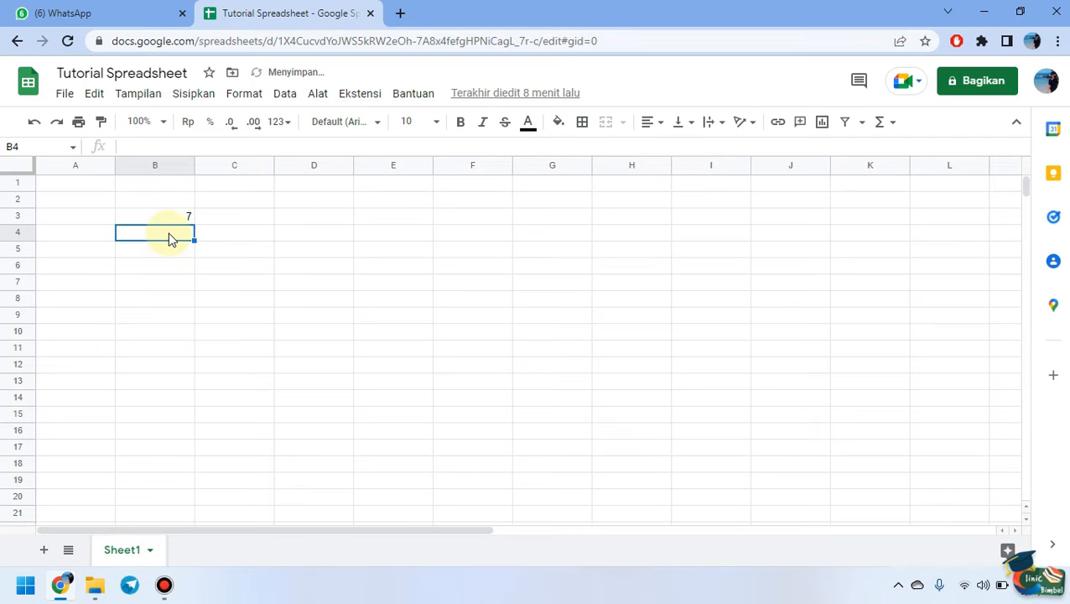
pyautogui.click(173, 220)
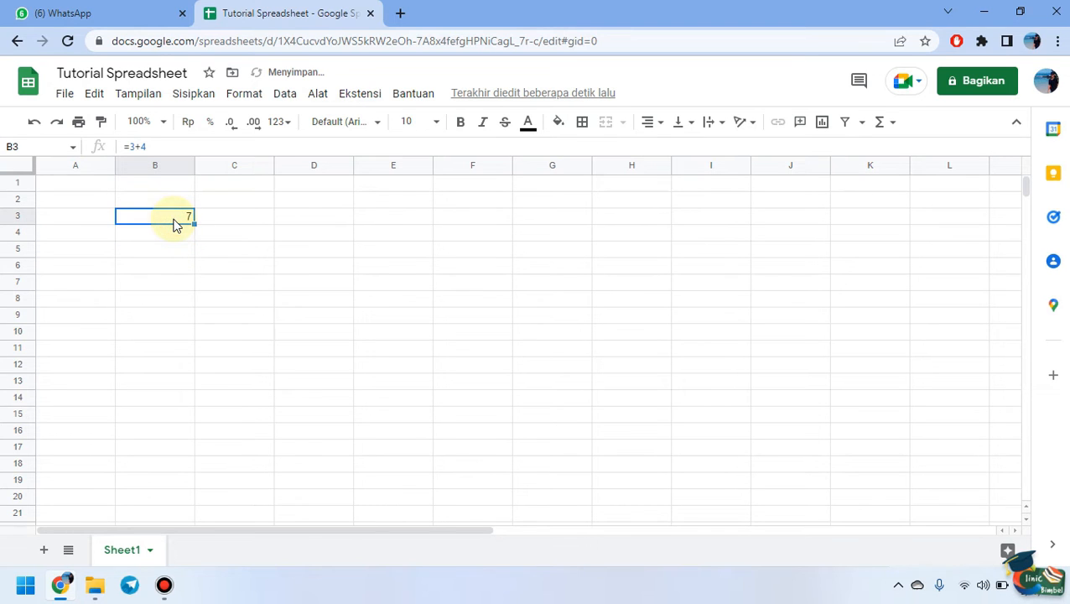
# - Enter 3+4= without a leading equals sign in cell C3 and compare it with the formula in B3
pyautogui.click(240, 225)
pyautogui.write('3+4=')
pyautogui.press('Return')
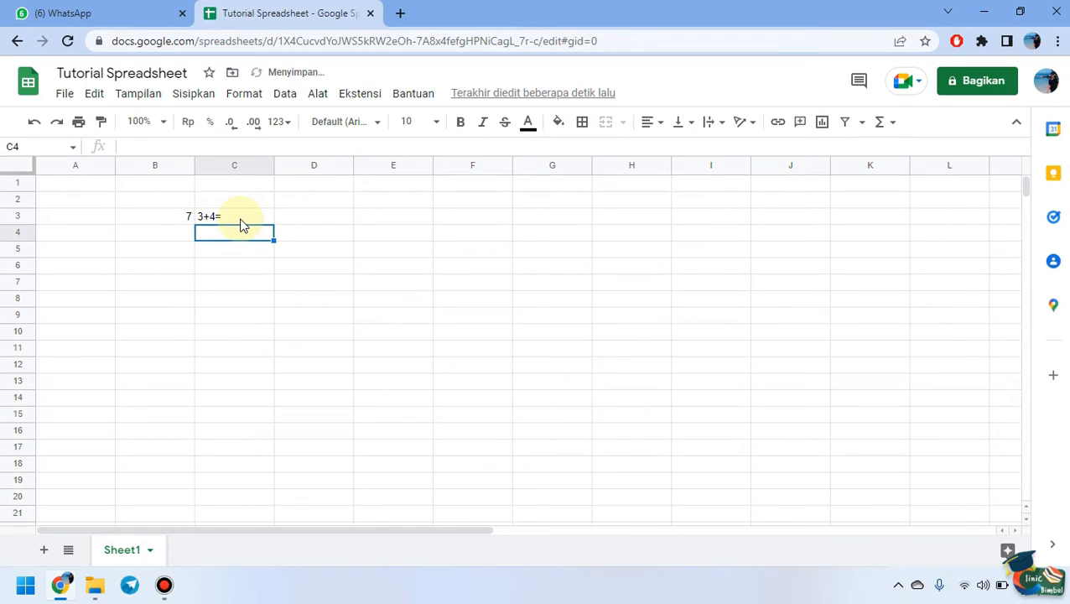
pyautogui.click(241, 220)
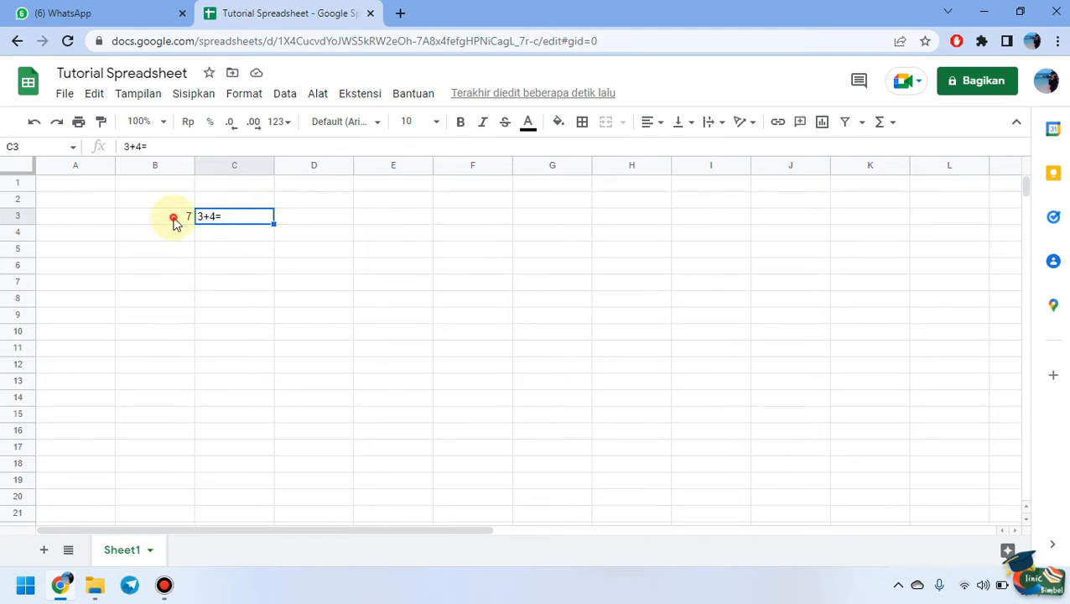
pyautogui.click(174, 223)
pyautogui.click(238, 225)
# - Enter the subtraction formula =3-4 in cell B4
pyautogui.click(167, 240)
pyautogui.write('=')
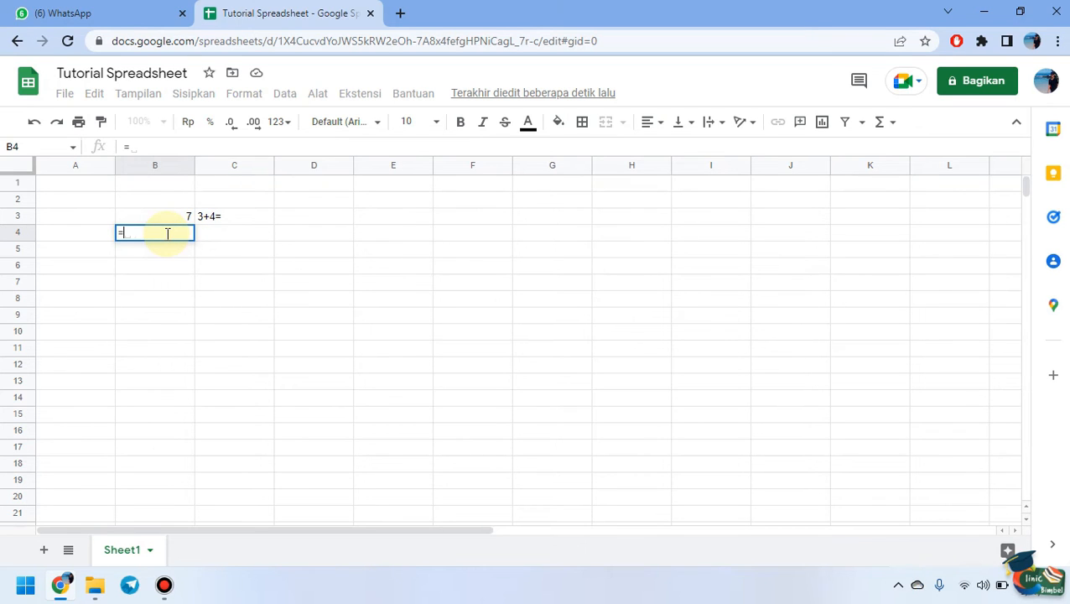
pyautogui.write('3-4')
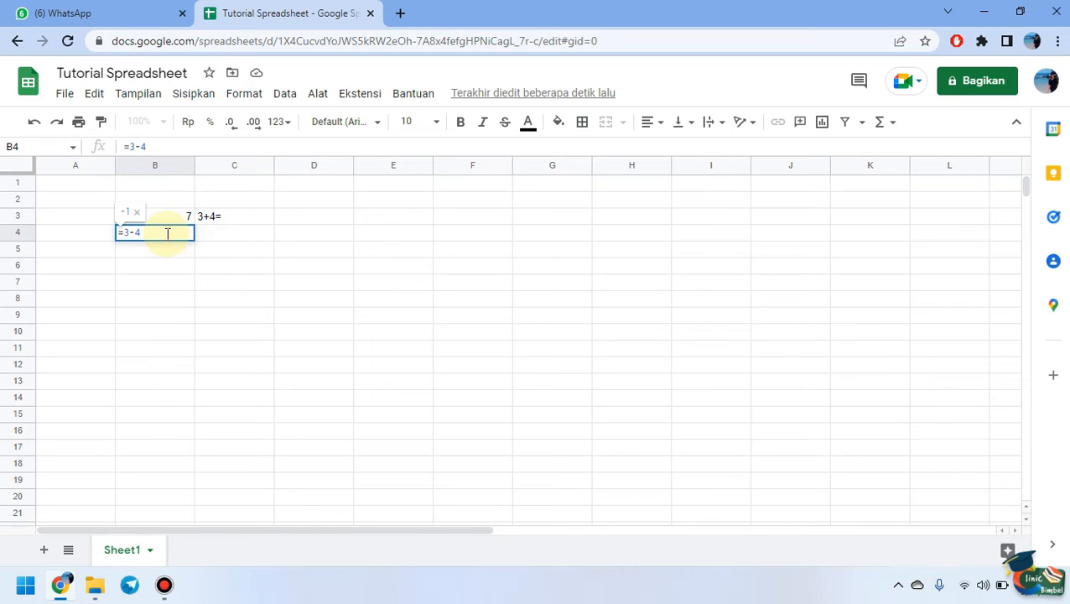
pyautogui.press('Return')
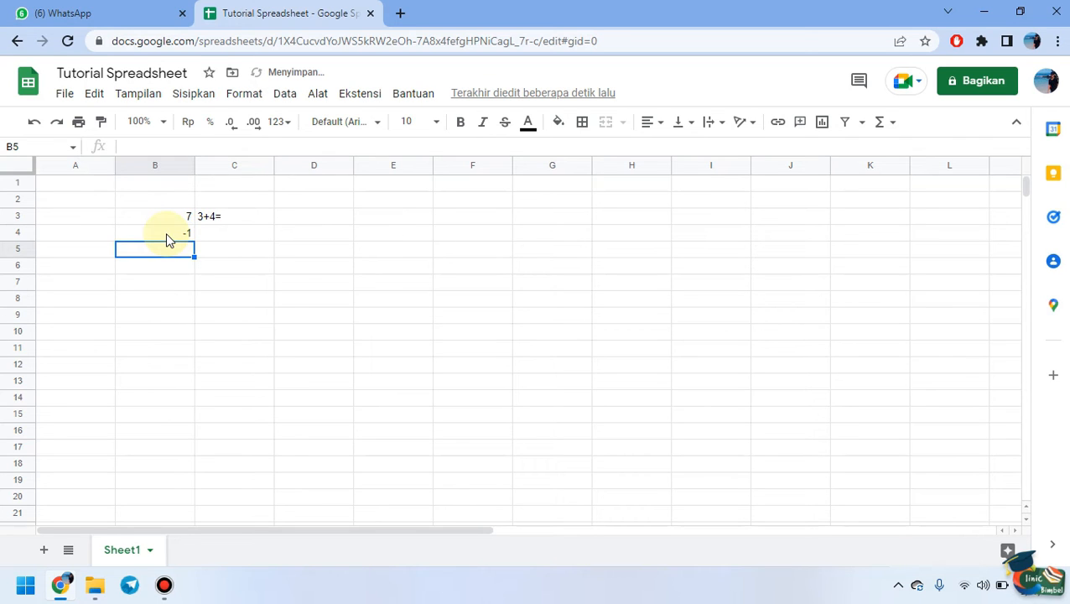
# - Enter the multiplication formula =5*6 in cell B5 and highlight its asterisk operator for inspection
pyautogui.write('=')
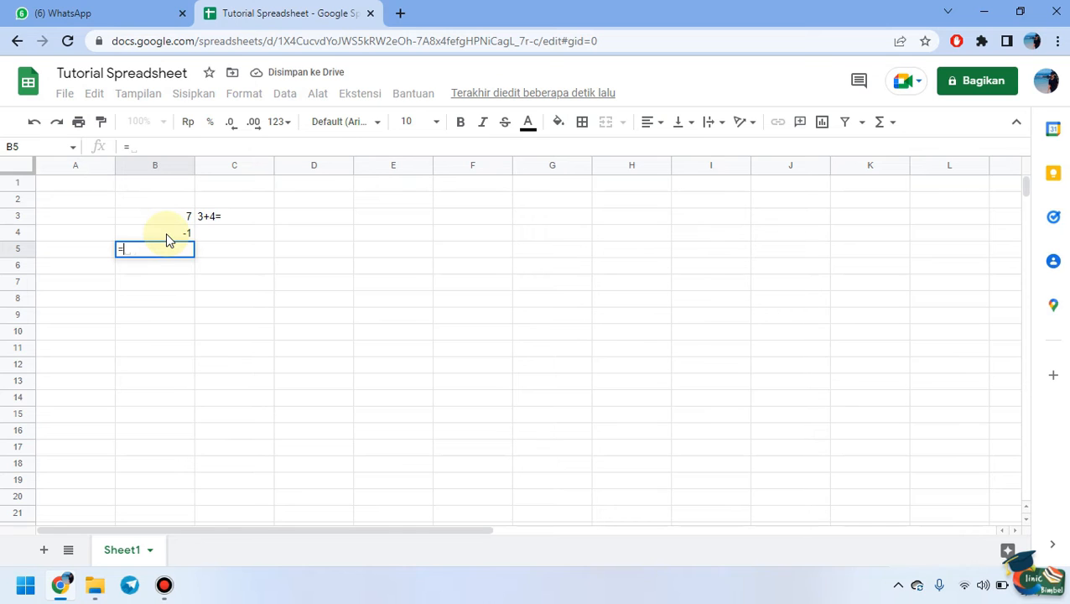
pyautogui.write('5*4')
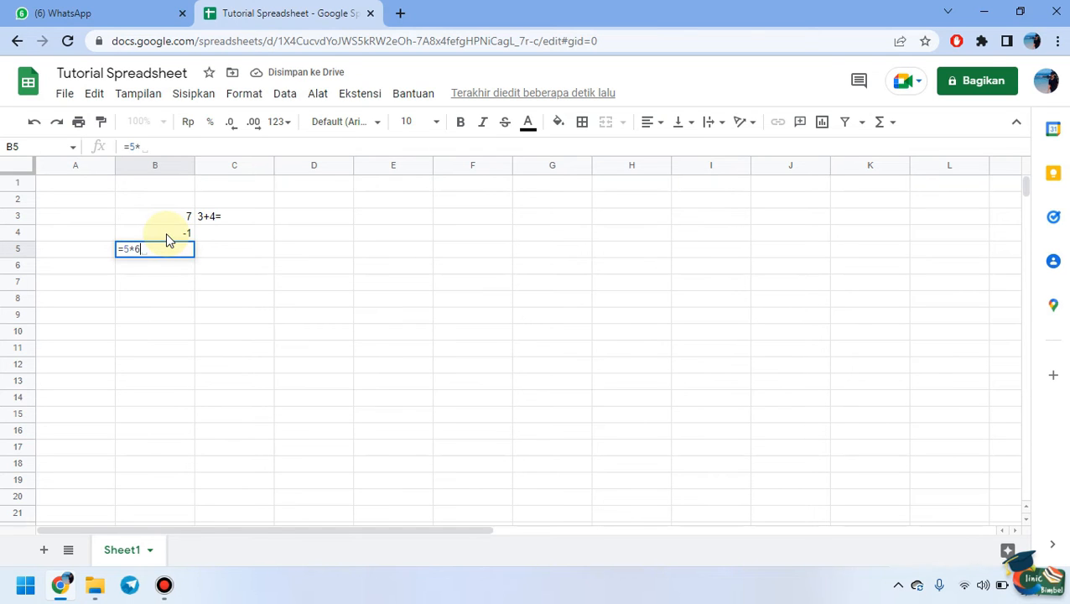
pyautogui.press('Return')
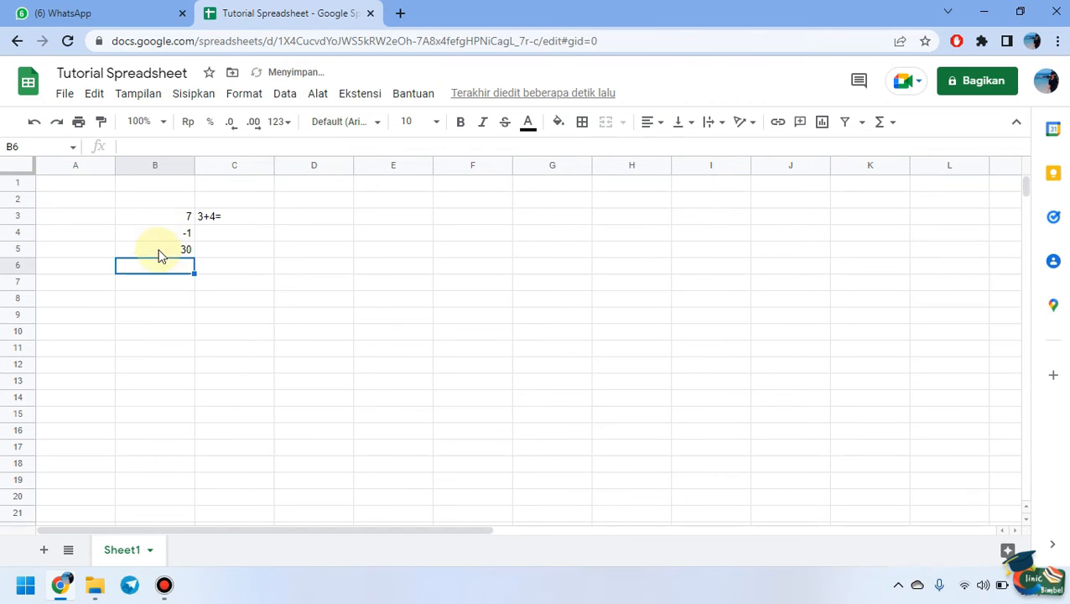
pyautogui.click(161, 252)
pyautogui.click(169, 145)
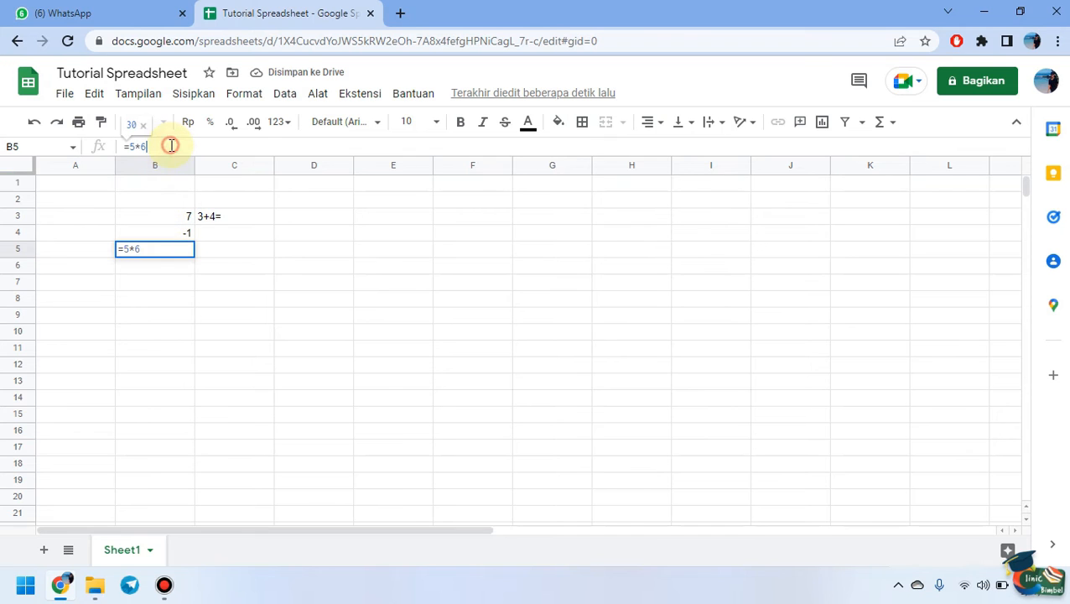
pyautogui.doubleClick(137, 146)
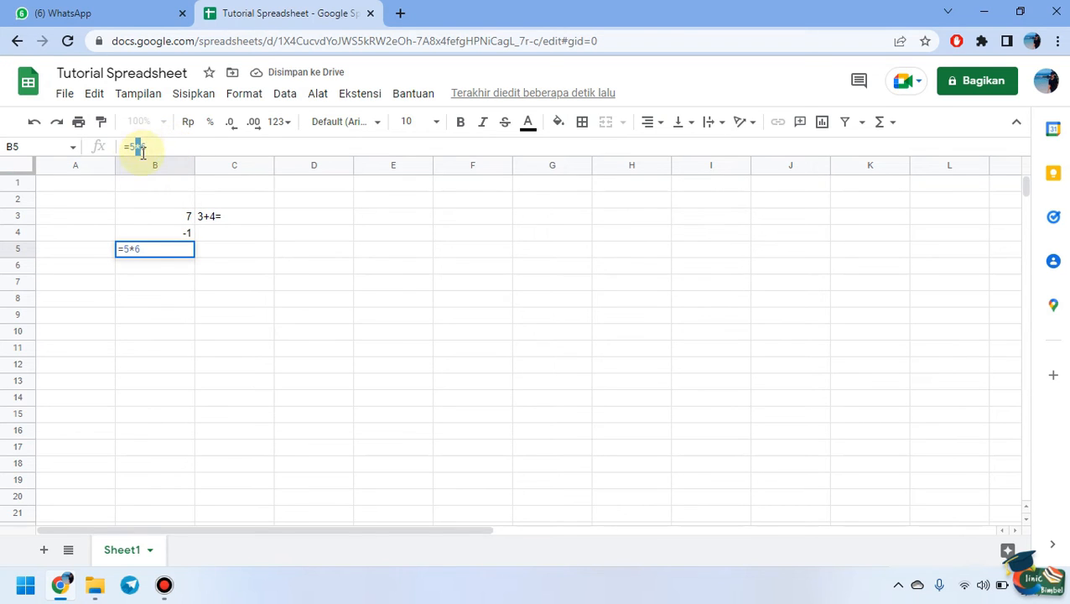
# - Enter the division formula =3/2 in cell B6 and check the cell's stored formula
pyautogui.click(162, 269)
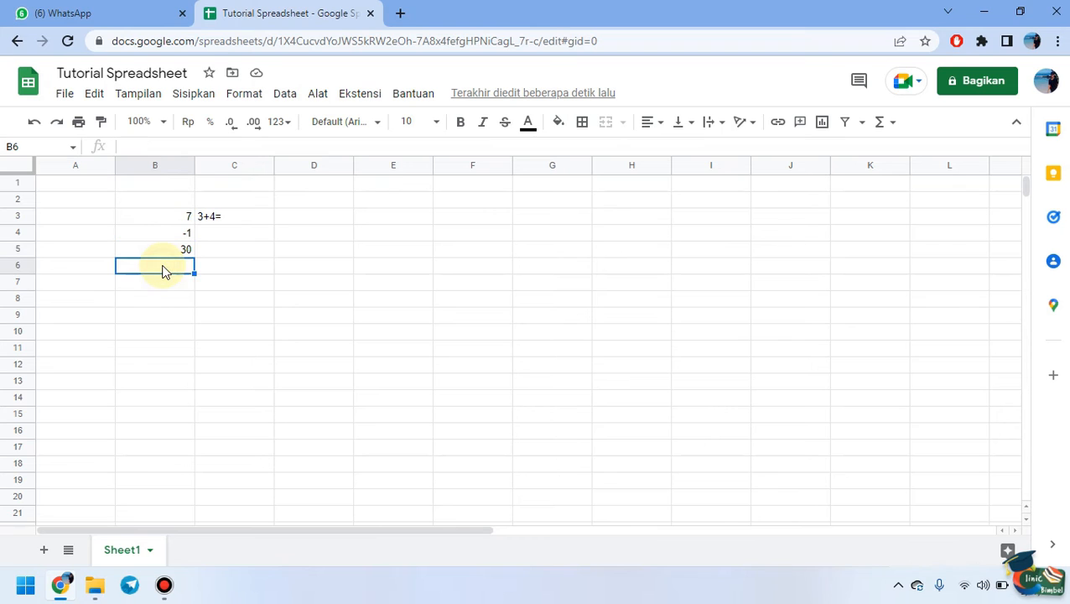
pyautogui.write('=')
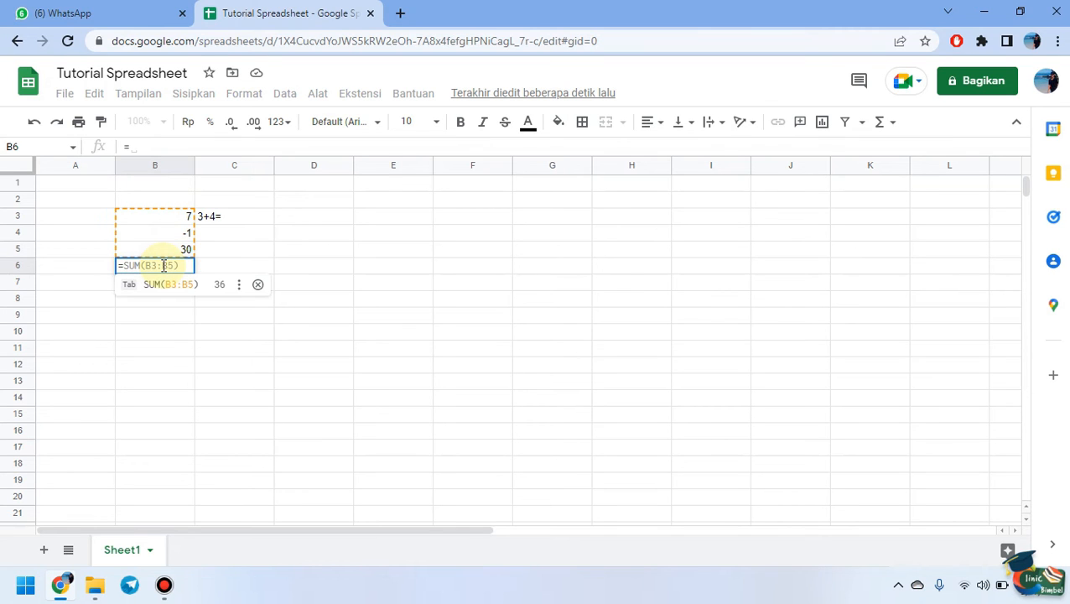
pyautogui.write('3/')
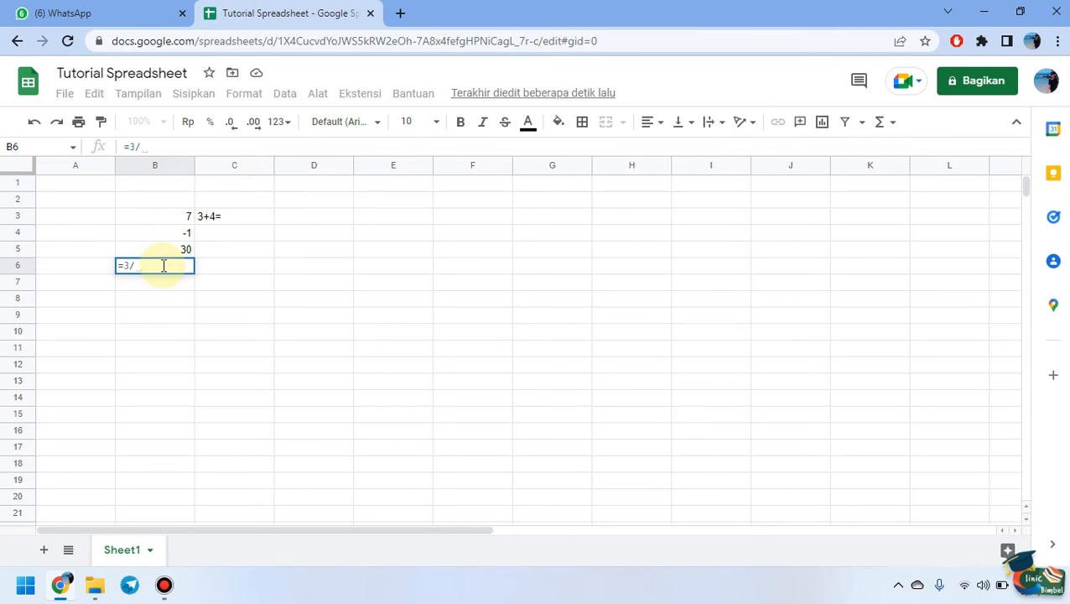
pyautogui.write('2')
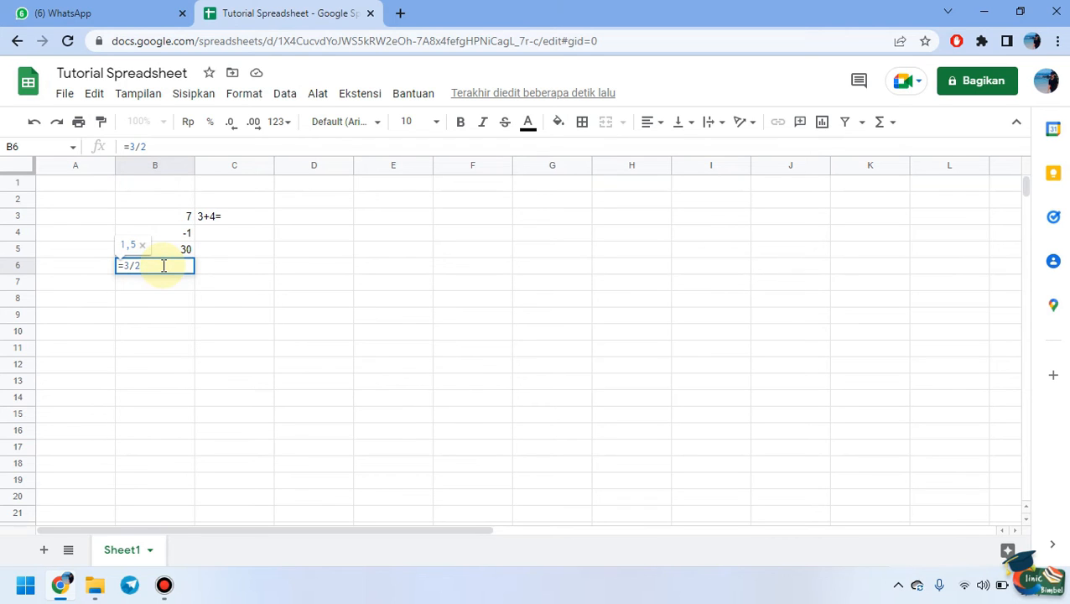
pyautogui.press('Return')
pyautogui.click(168, 269)
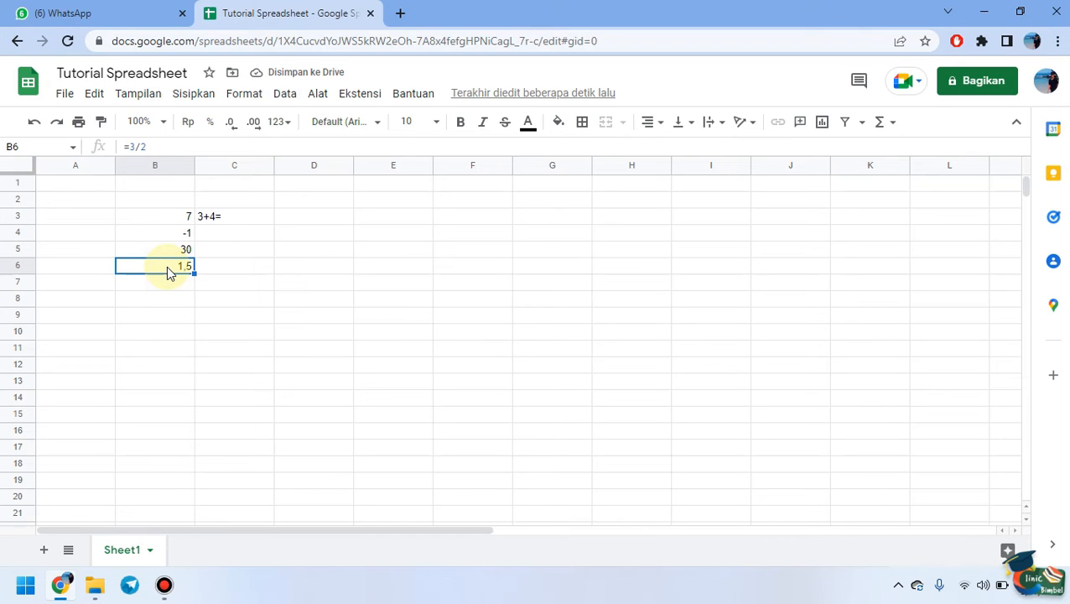
pyautogui.click(187, 283)
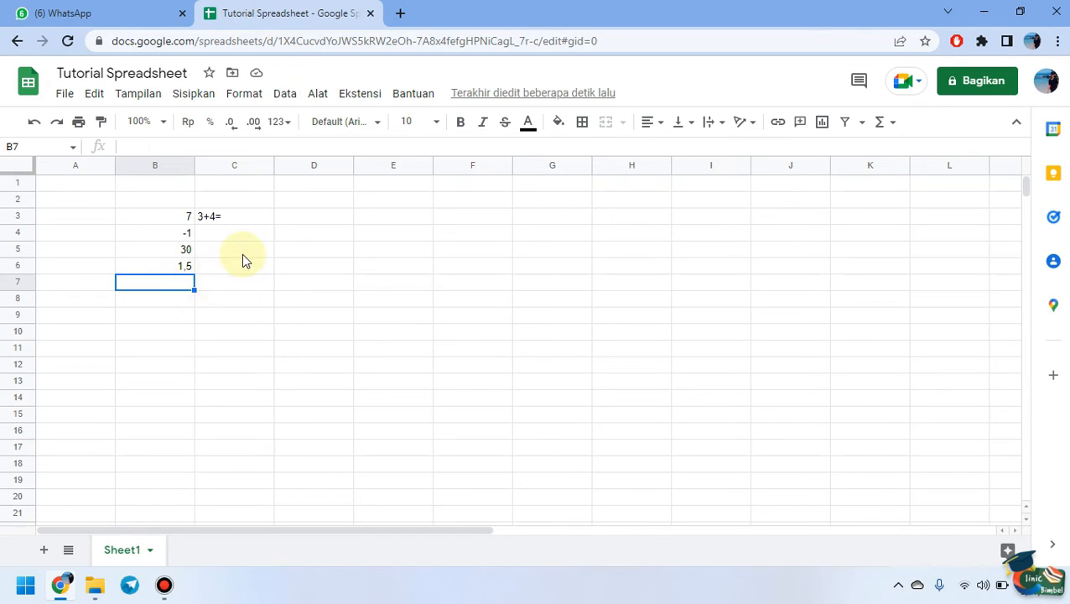
pyautogui.click(240, 250)
pyautogui.moveTo(168, 211); pyautogui.dragTo(189, 264)
pyautogui.click(242, 216)
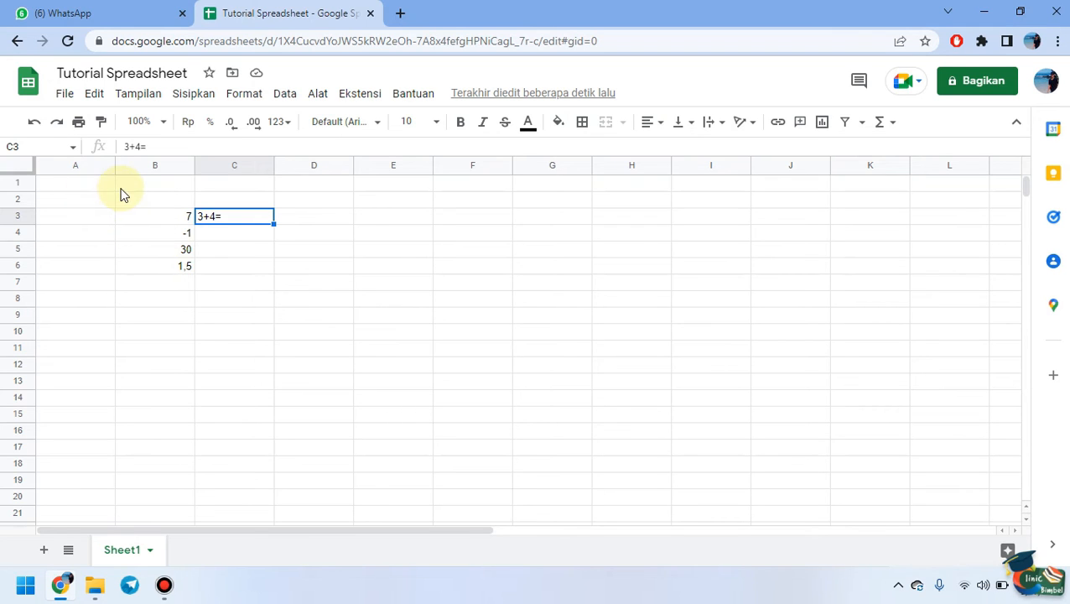
pyautogui.click(230, 237)
pyautogui.click(187, 216)
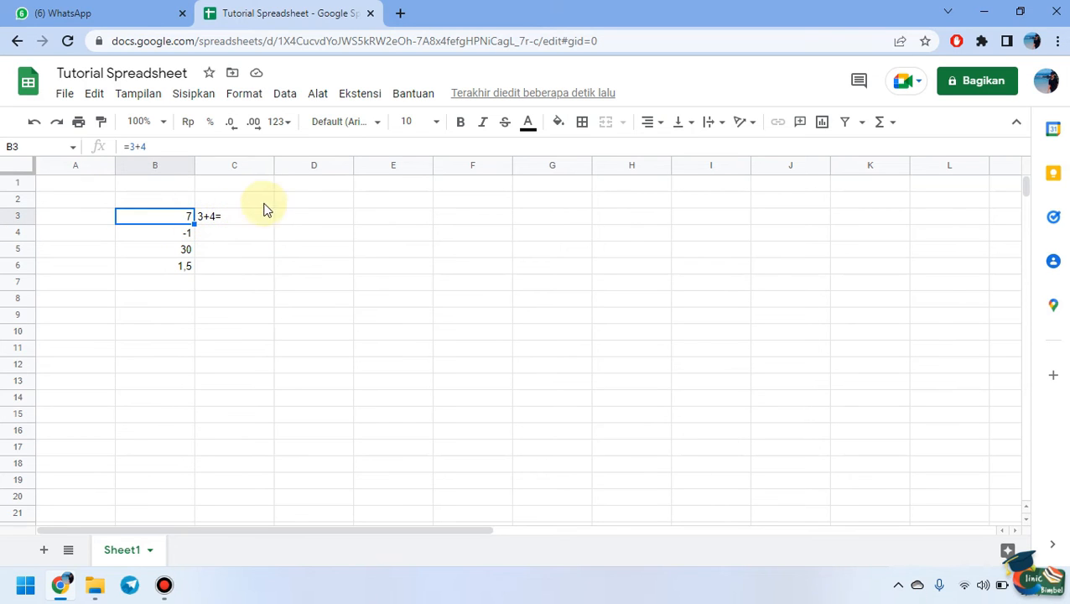
# - Fill cells D3 to D7 with the numbers 2, 4, 5, 7 and 2
pyautogui.click(314, 223)
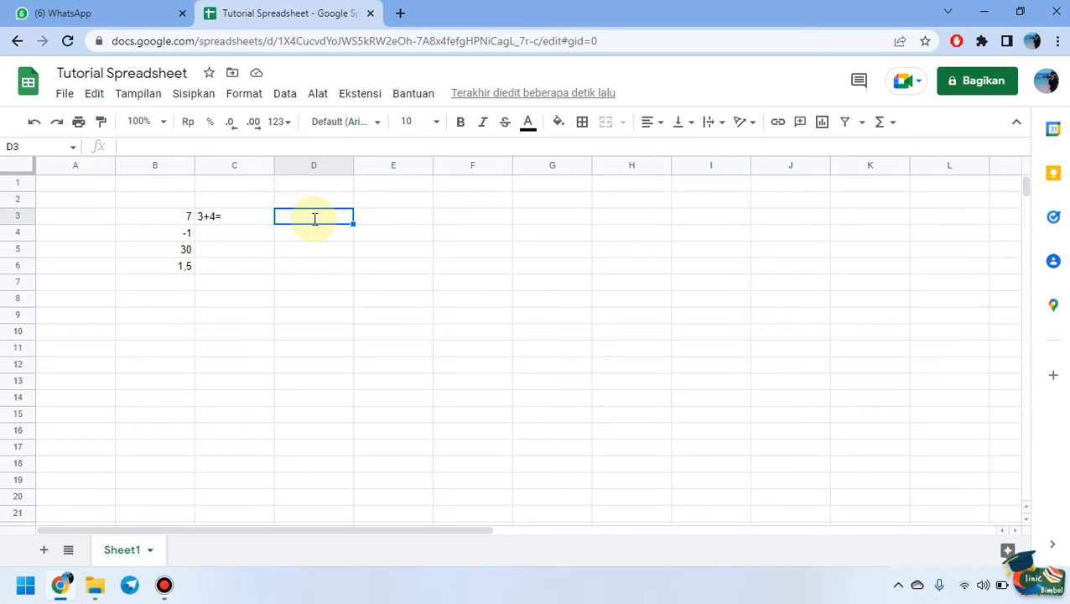
pyautogui.write('2')
pyautogui.press('Return')
pyautogui.write('4')
pyautogui.press('Return')
pyautogui.write('5')
pyautogui.press('Return')
pyautogui.write('7')
pyautogui.press('Return')
pyautogui.write('2')
pyautogui.press('Return')
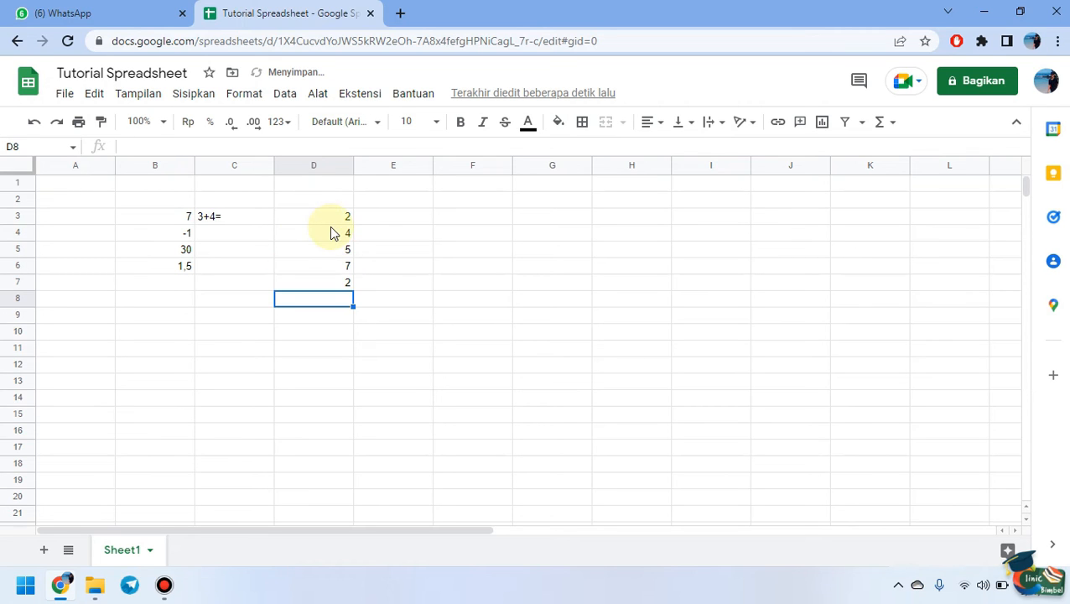
pyautogui.moveTo(335, 220); pyautogui.dragTo(332, 244)
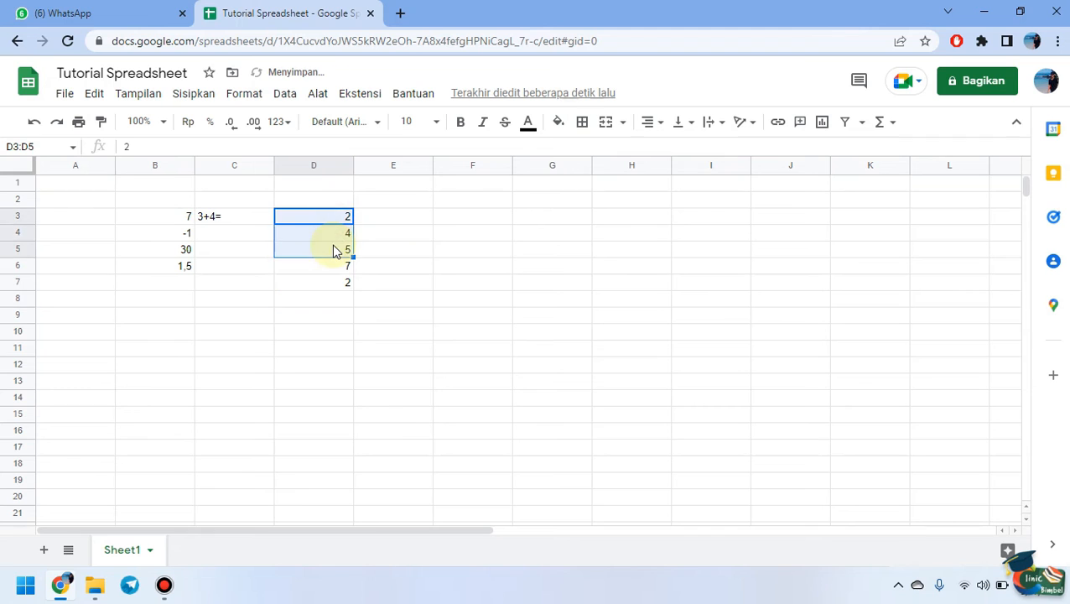
pyautogui.click(331, 219)
pyautogui.click(332, 235)
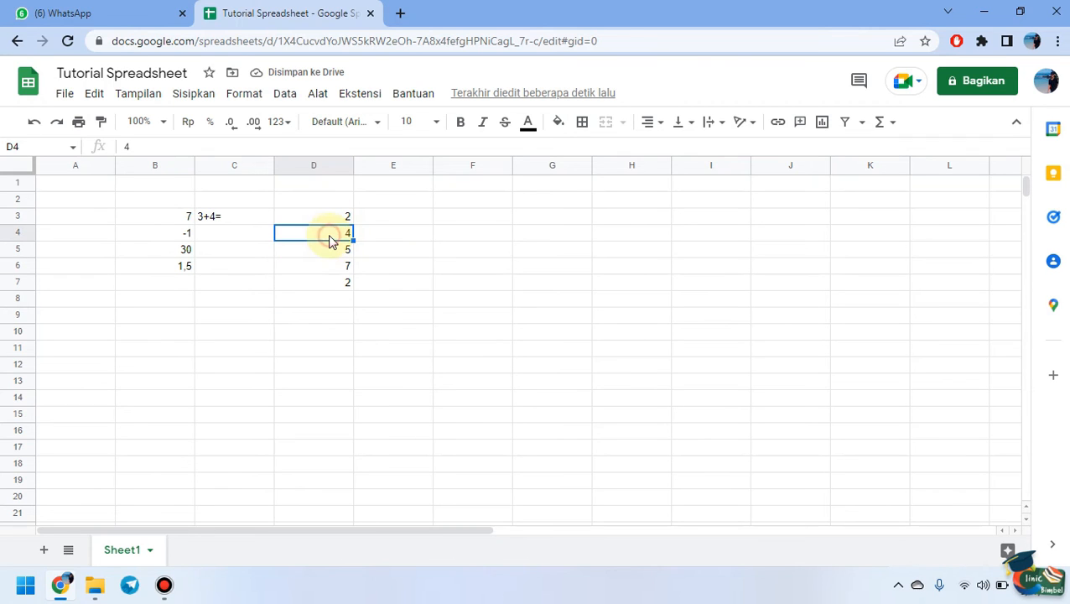
# - Add cells D3 and D4 with the formula =D3+D4 in cell E3 and decline the autofill suggestion
pyautogui.click(411, 219)
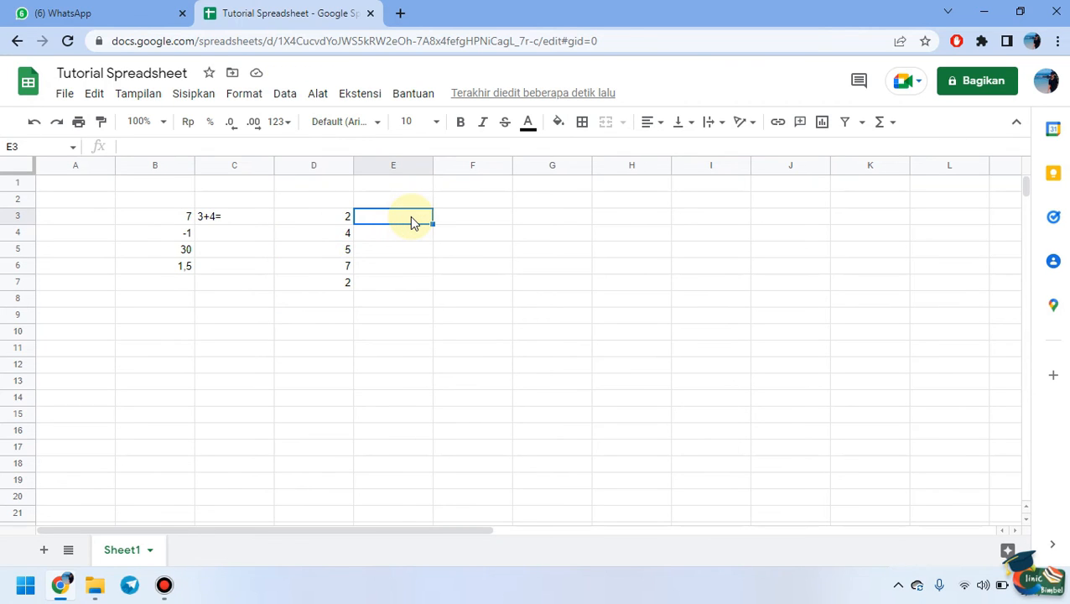
pyautogui.write('=')
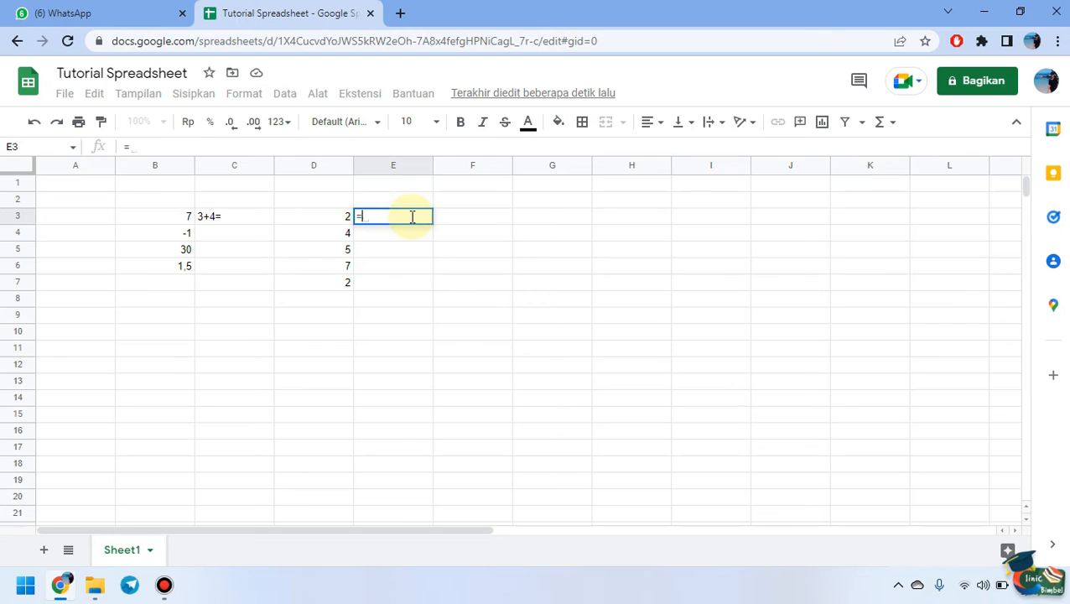
pyautogui.click(310, 226)
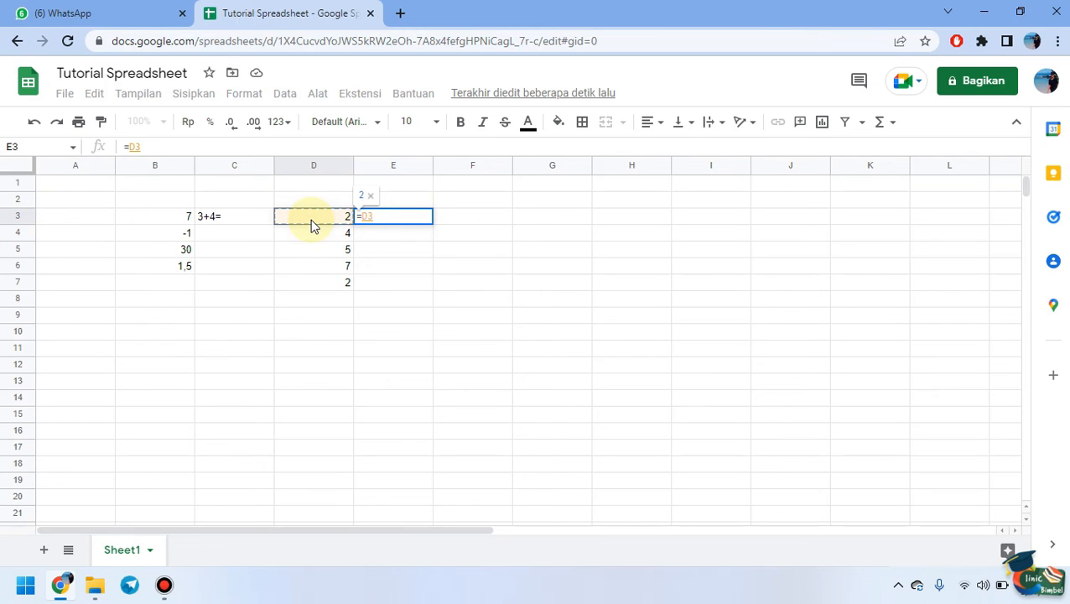
pyautogui.write('+')
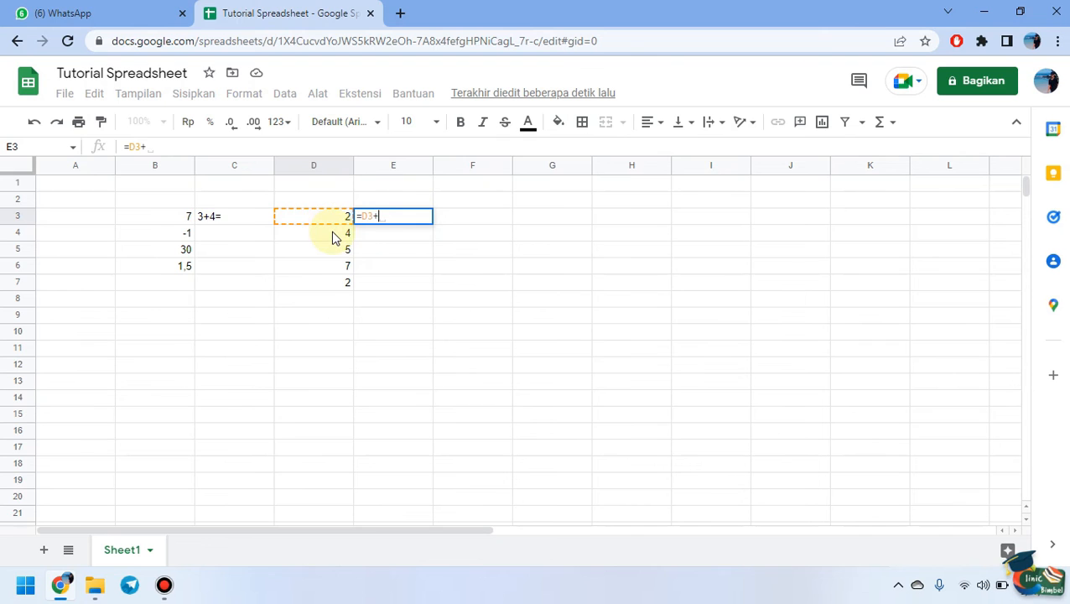
pyautogui.click(333, 235)
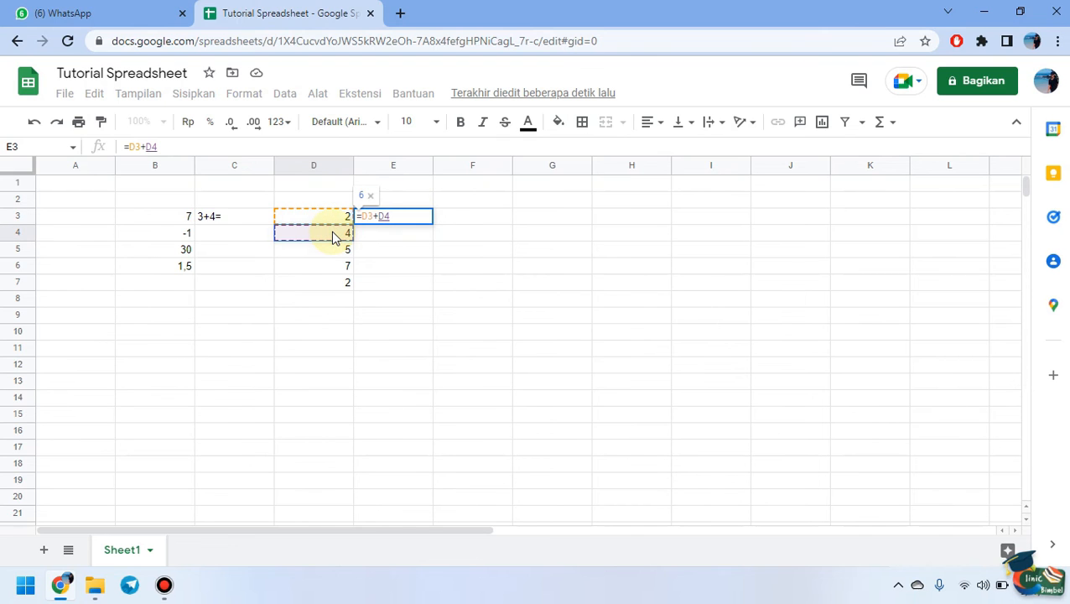
pyautogui.press('Return')
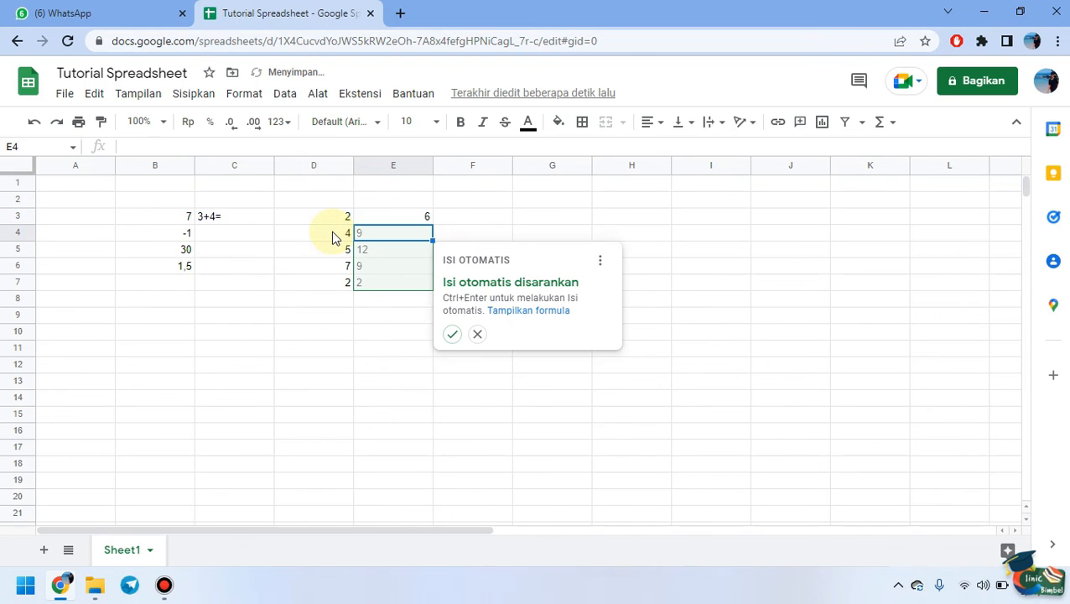
pyautogui.click(477, 335)
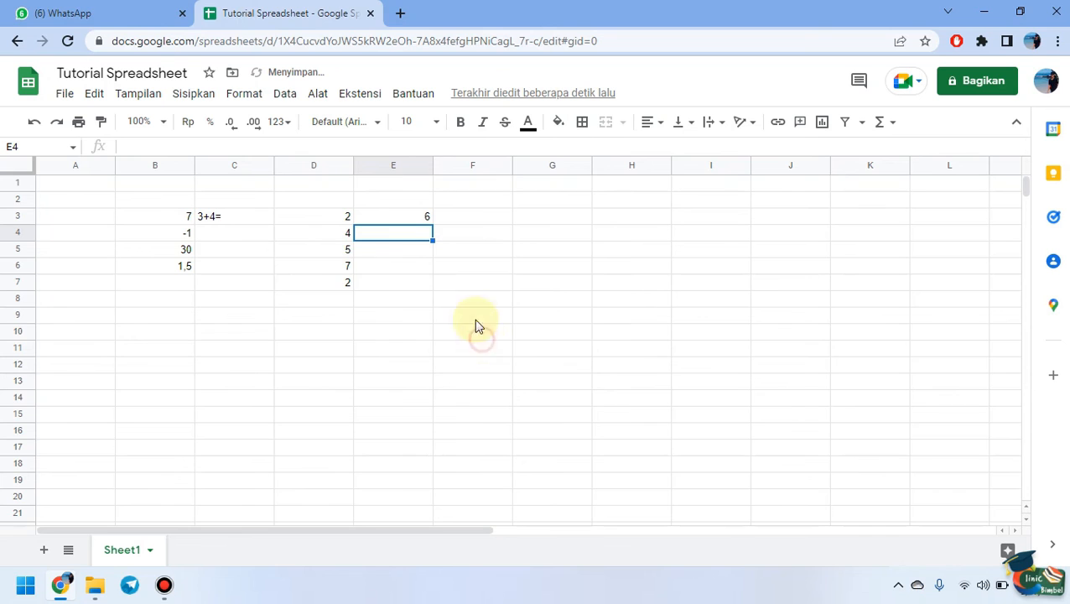
pyautogui.click(411, 218)
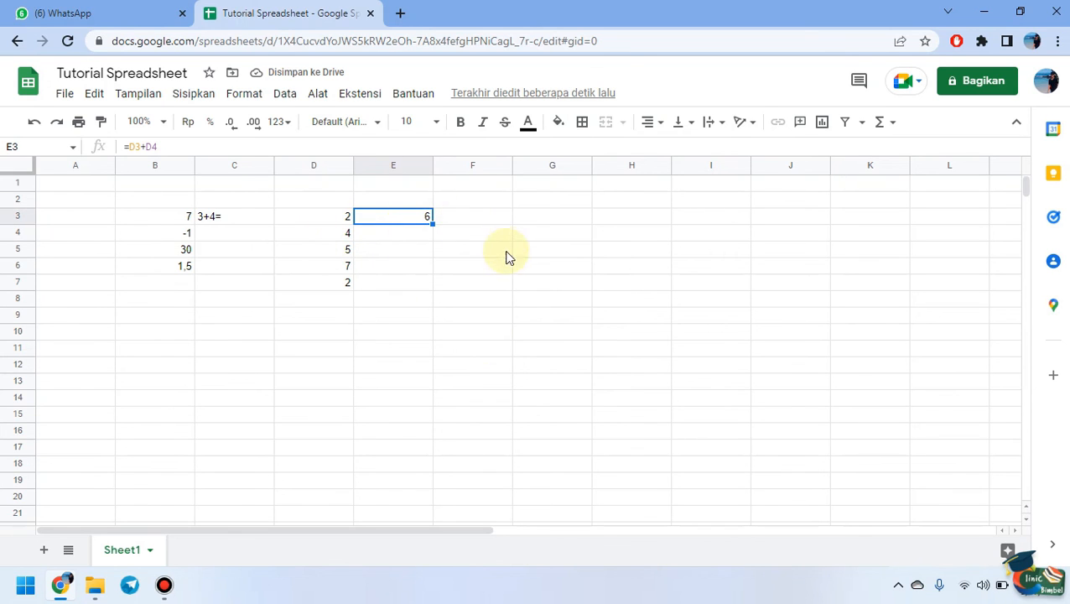
# - Examine the addition formula in cell E3 by highlighting its D3 and D4 references, keeping the formula as it is
pyautogui.click(335, 218)
pyautogui.click(338, 231)
pyautogui.click(405, 215)
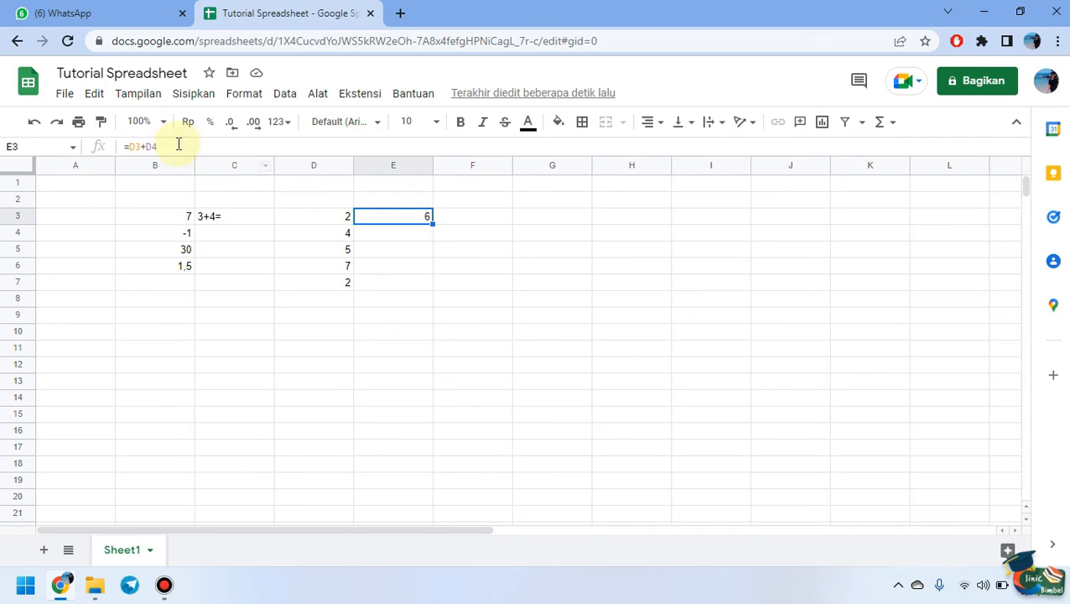
pyautogui.click(144, 146)
pyautogui.click(157, 146)
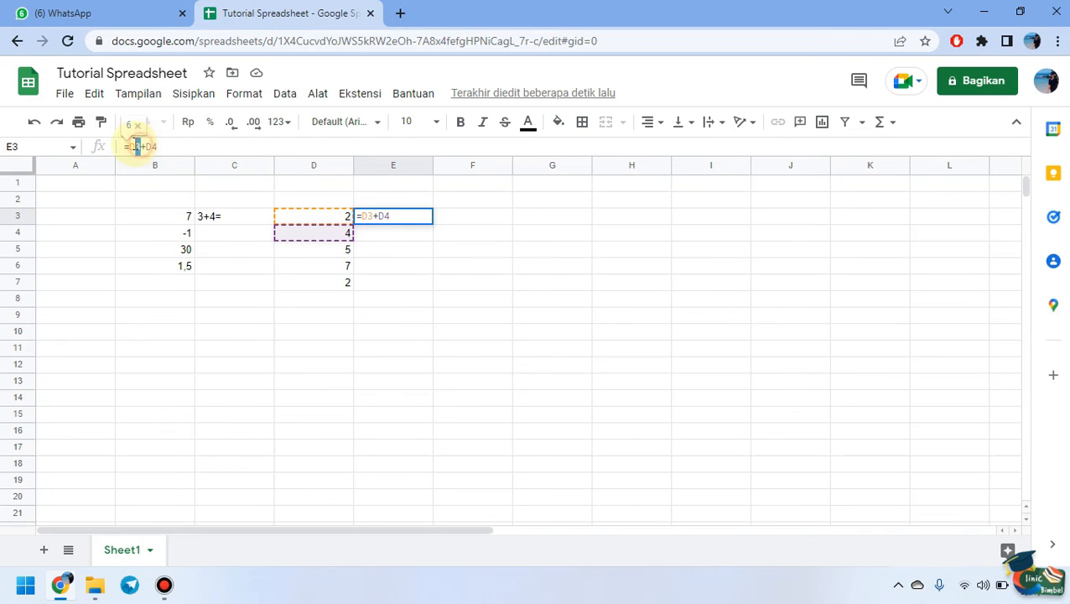
pyautogui.doubleClick(134, 146)
pyautogui.moveTo(147, 147); pyautogui.dragTo(165, 147)
pyautogui.click(180, 147)
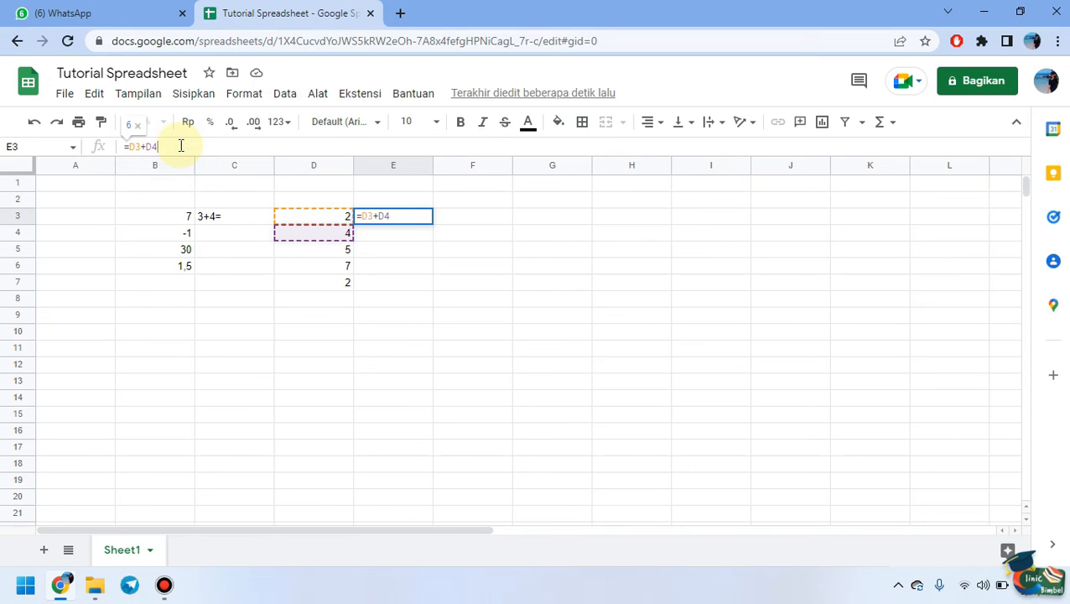
pyautogui.press('Return')
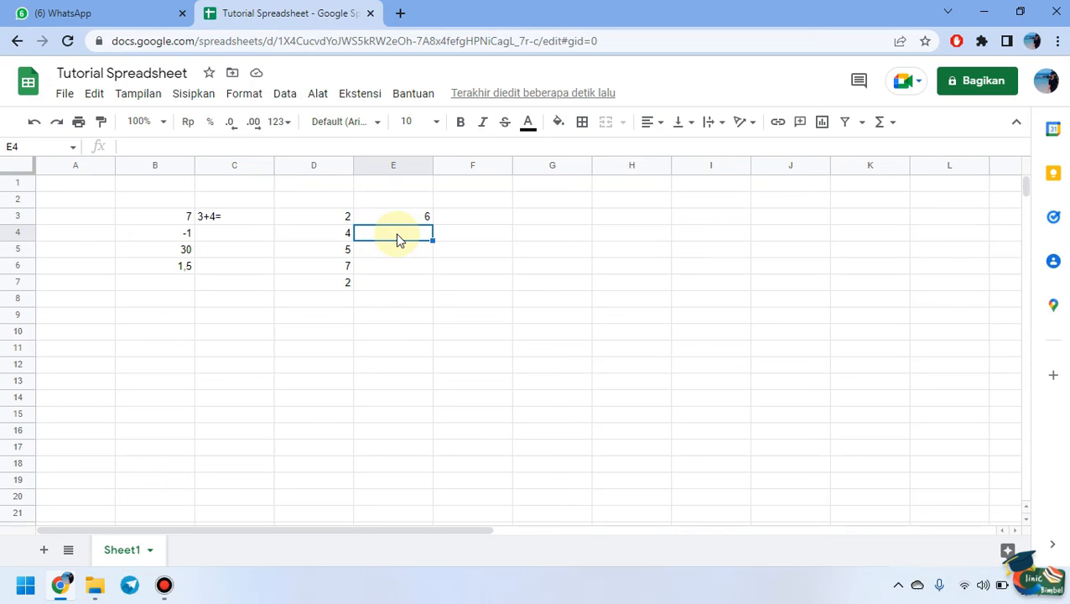
# - Subtract cell D3 from cell D4 with the formula =D4-D3 in cell E4
pyautogui.write('=-')
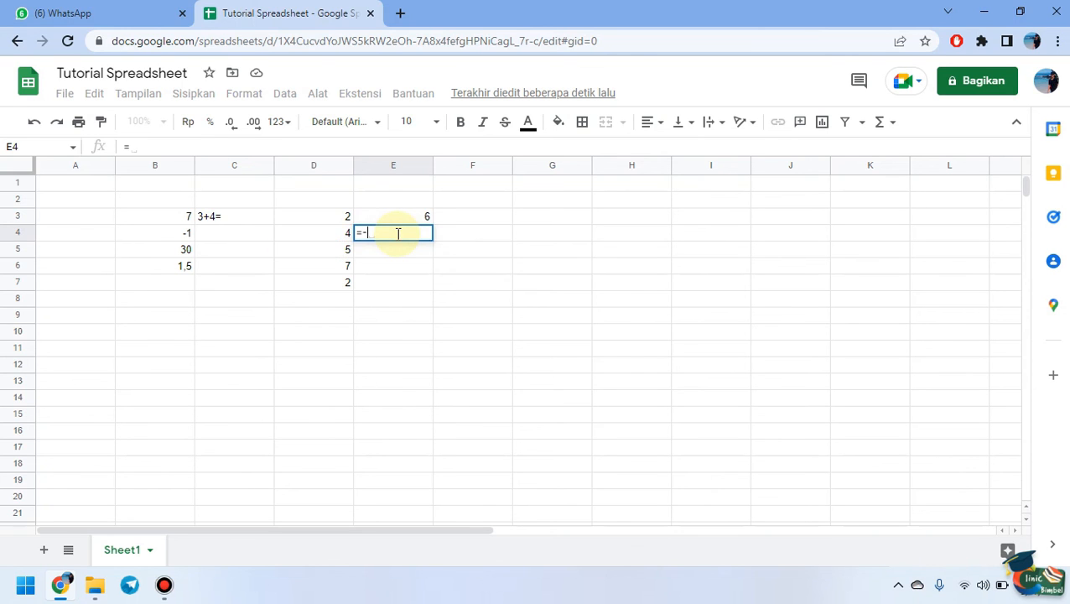
pyautogui.press('BackSpace')
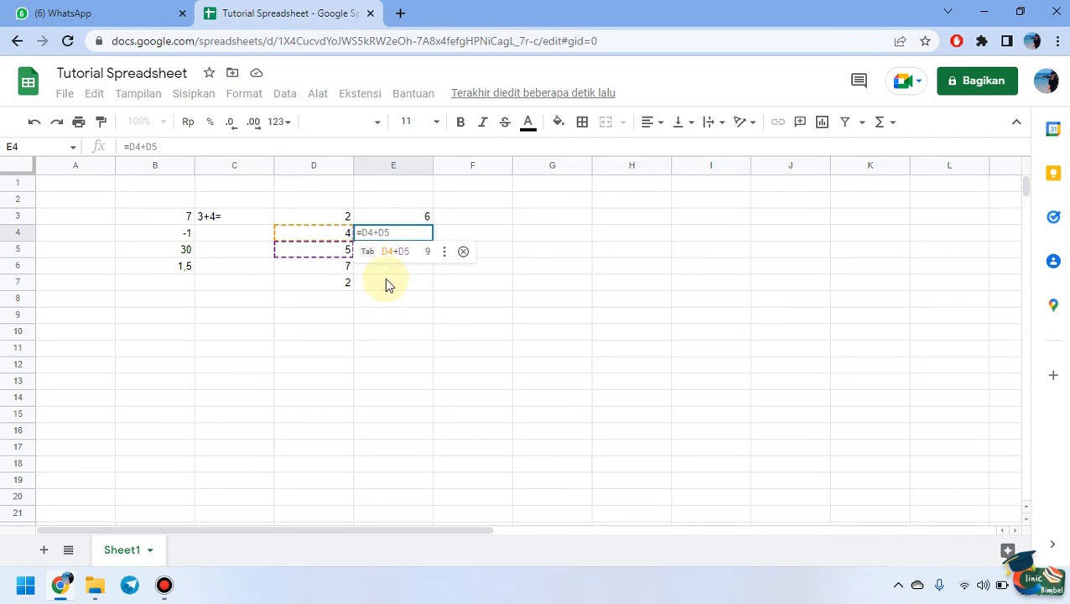
pyautogui.click(334, 236)
pyautogui.write('-')
pyautogui.click(335, 219)
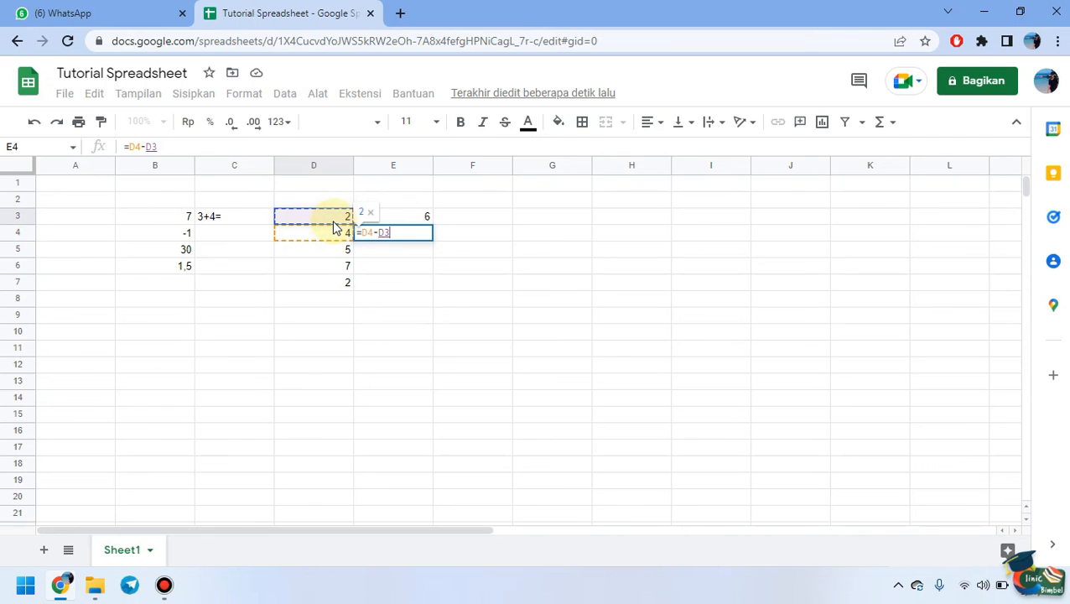
pyautogui.press('Return')
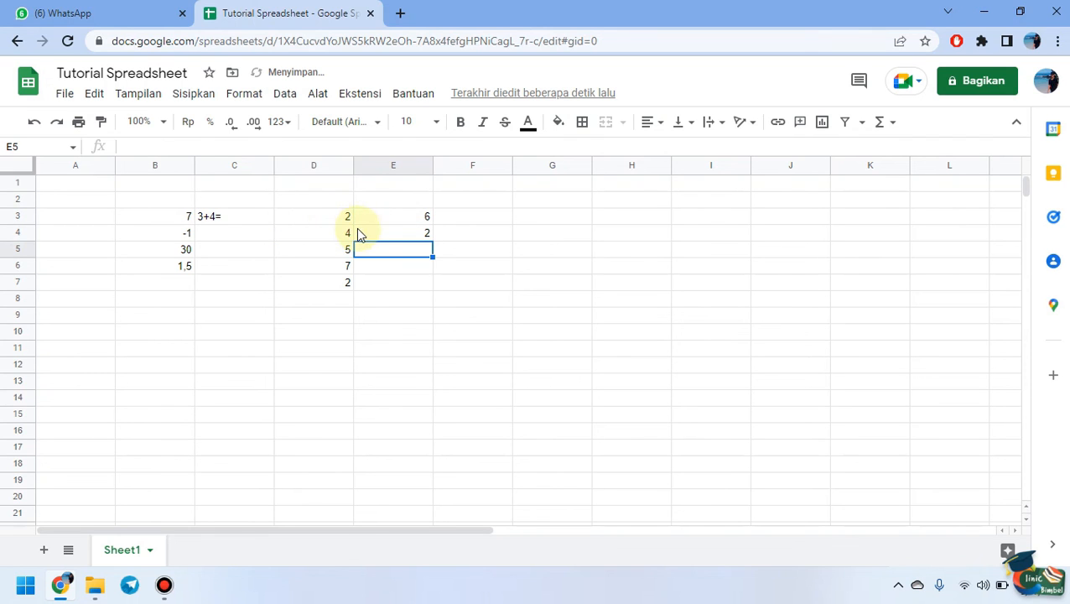
# - Check the subtraction formula stored in cell E4 against its source cells D4 and D3
pyautogui.click(358, 230)
pyautogui.click(421, 251)
pyautogui.click(429, 237)
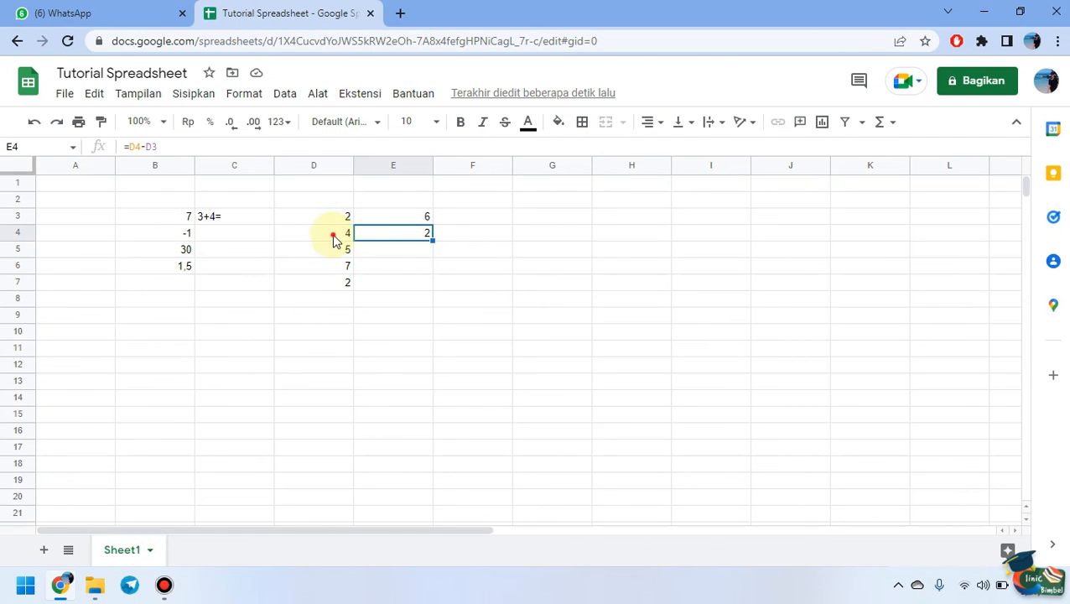
pyautogui.click(332, 233)
pyautogui.click(334, 215)
pyautogui.click(407, 239)
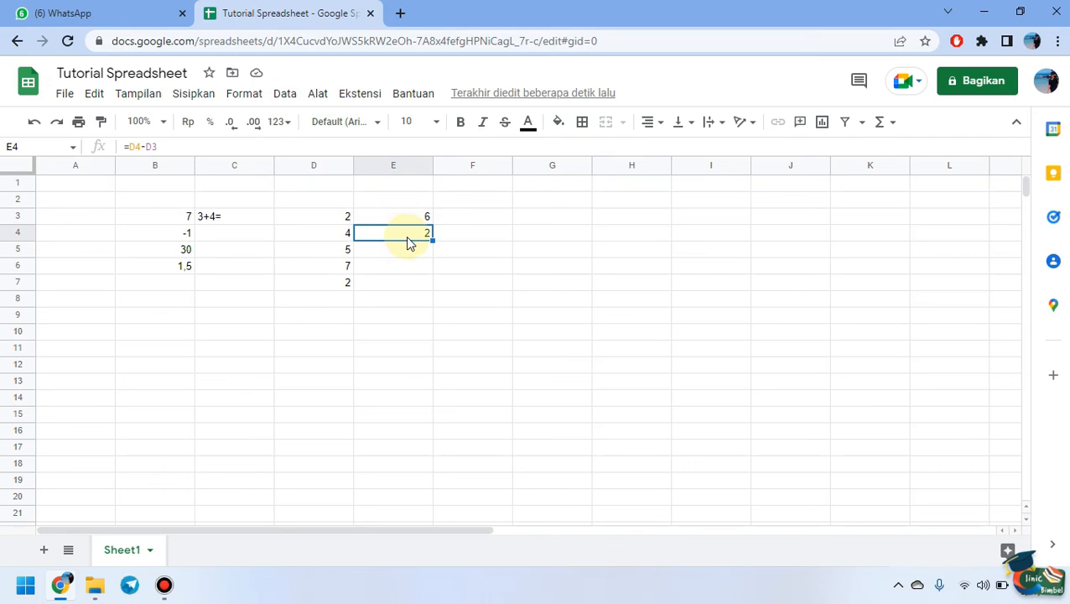
pyautogui.click(384, 252)
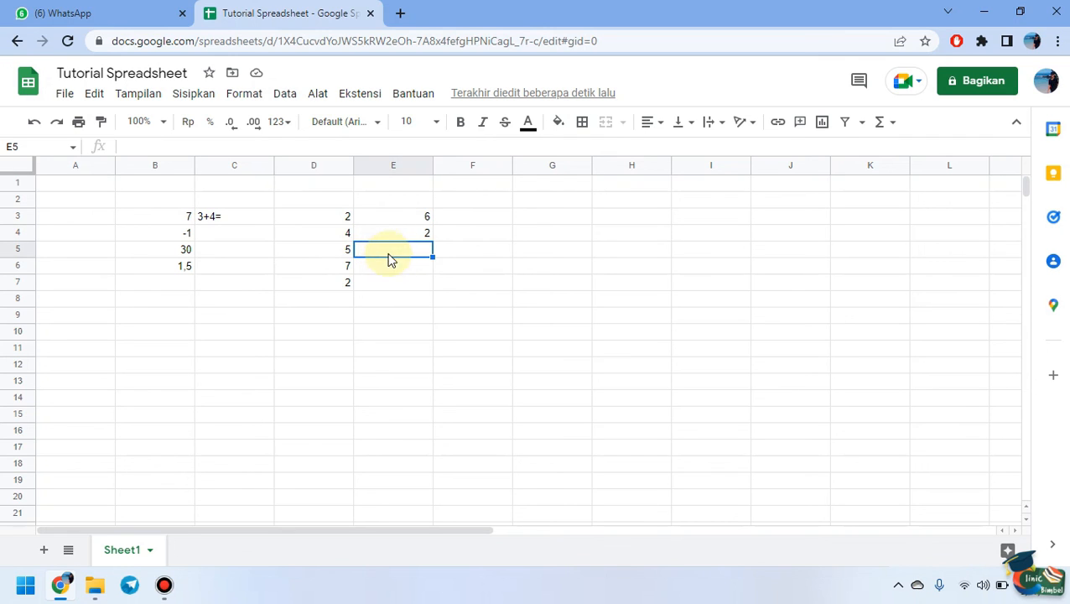